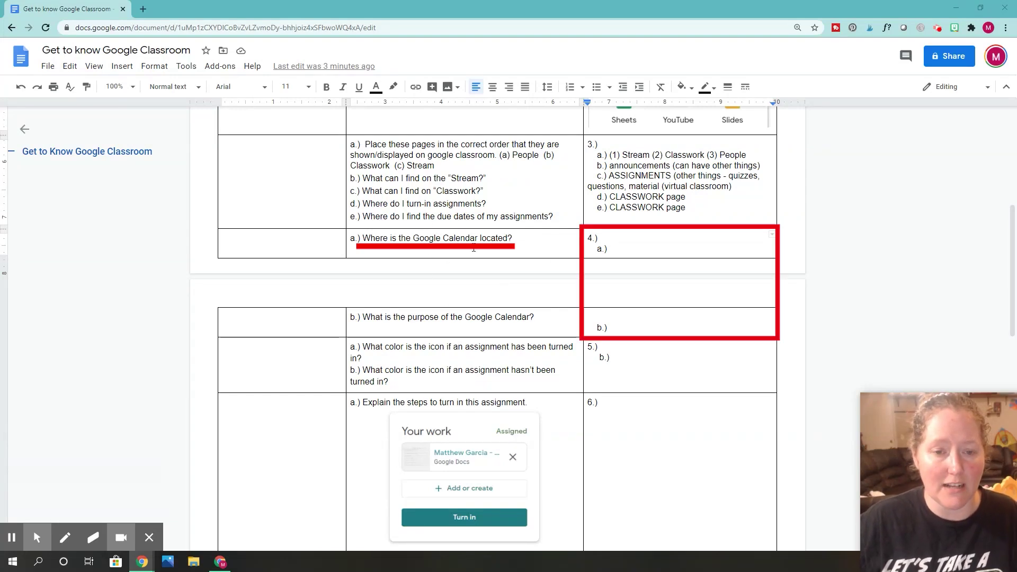
# Restore the Google Docs worksheet window and move it to the left half of the screen.
pyautogui.doubleClick(718, 11)
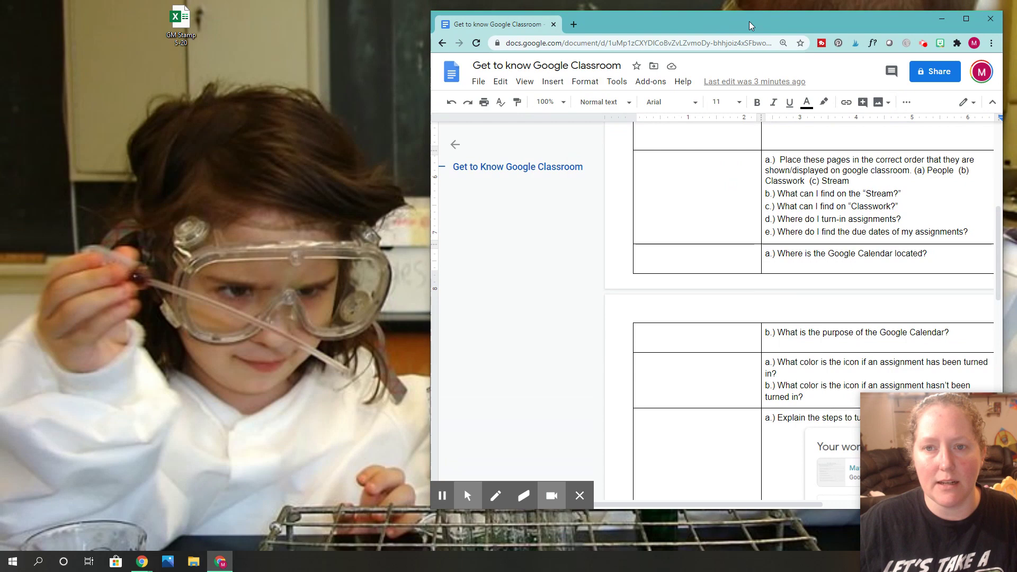
pyautogui.doubleClick(790, 17)
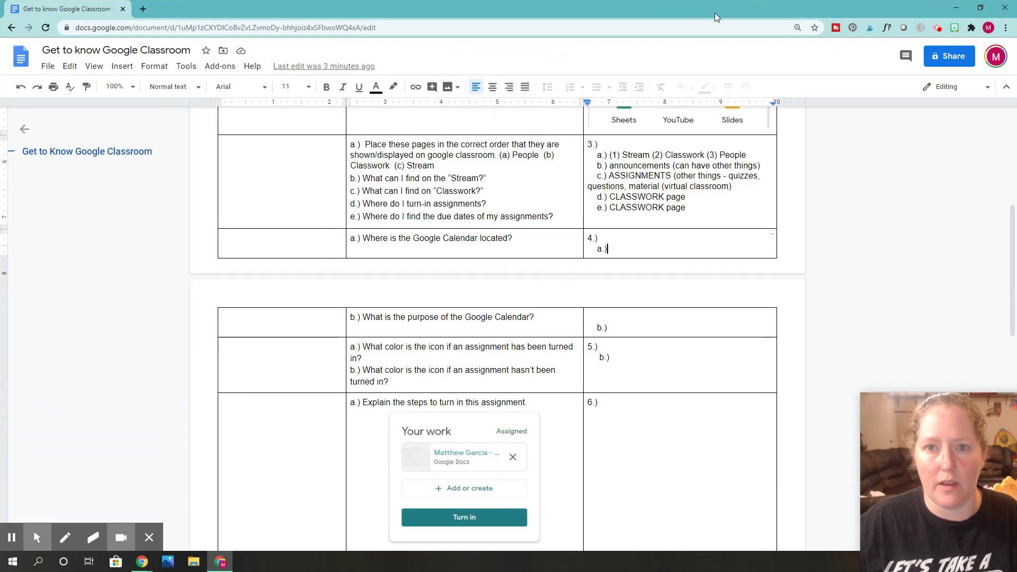
pyautogui.doubleClick(714, 13)
pyautogui.moveTo(802, 23); pyautogui.dragTo(1, 106)
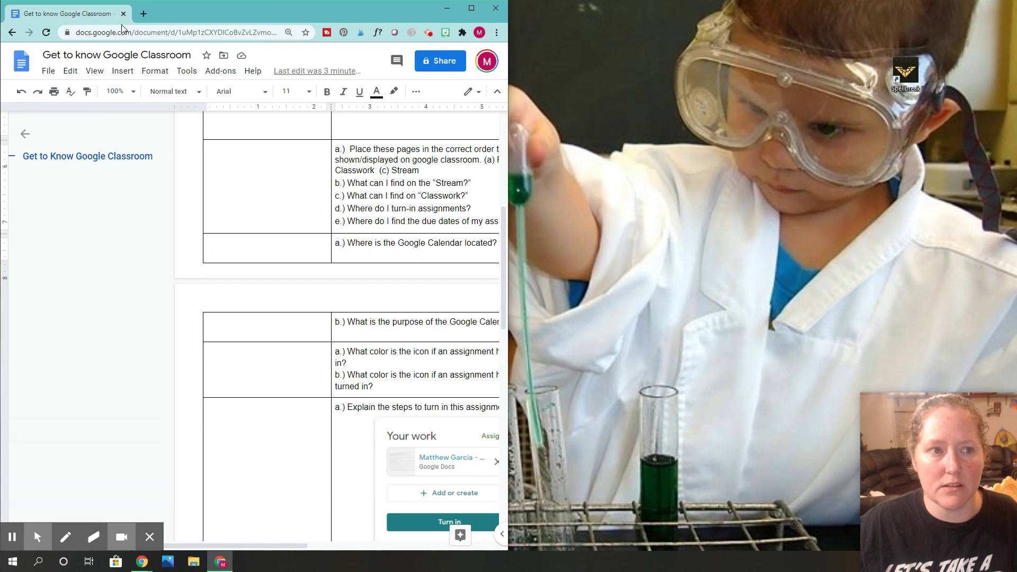
# Pull a new Google tab out into its own window on the right, and scroll the doc right.
pyautogui.click(143, 13)
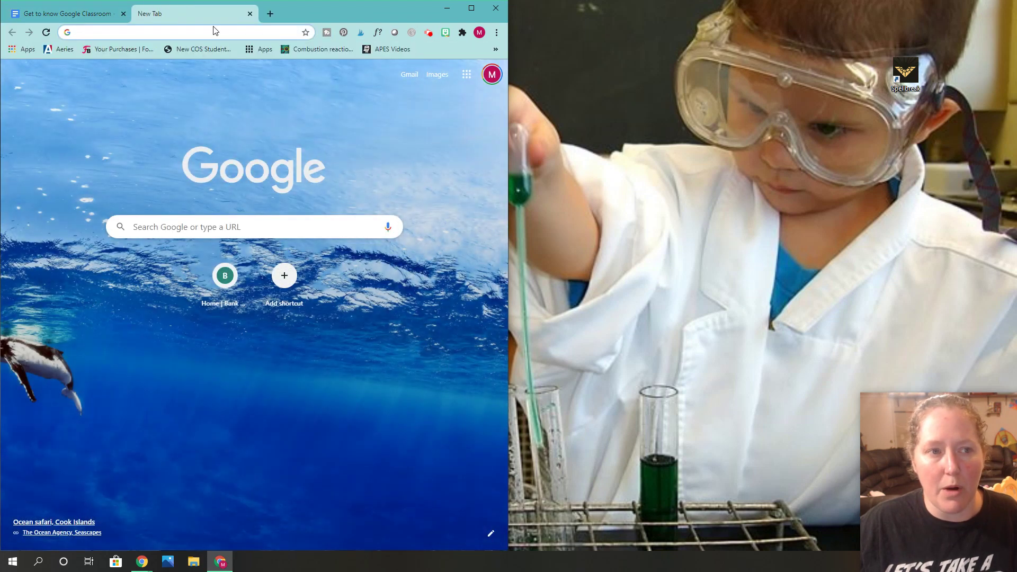
pyautogui.moveTo(170, 4); pyautogui.dragTo(1016, 73)
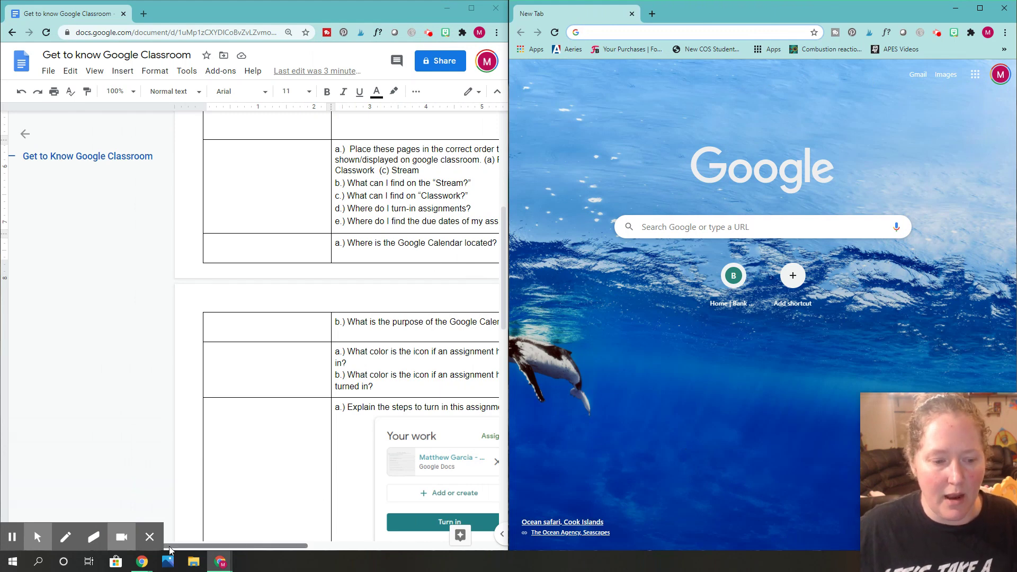
pyautogui.moveTo(169, 553); pyautogui.dragTo(302, 551)
# Open Google Classroom from the apps grid and go to Biology - Period 1's Classwork page.
pyautogui.click(887, 13)
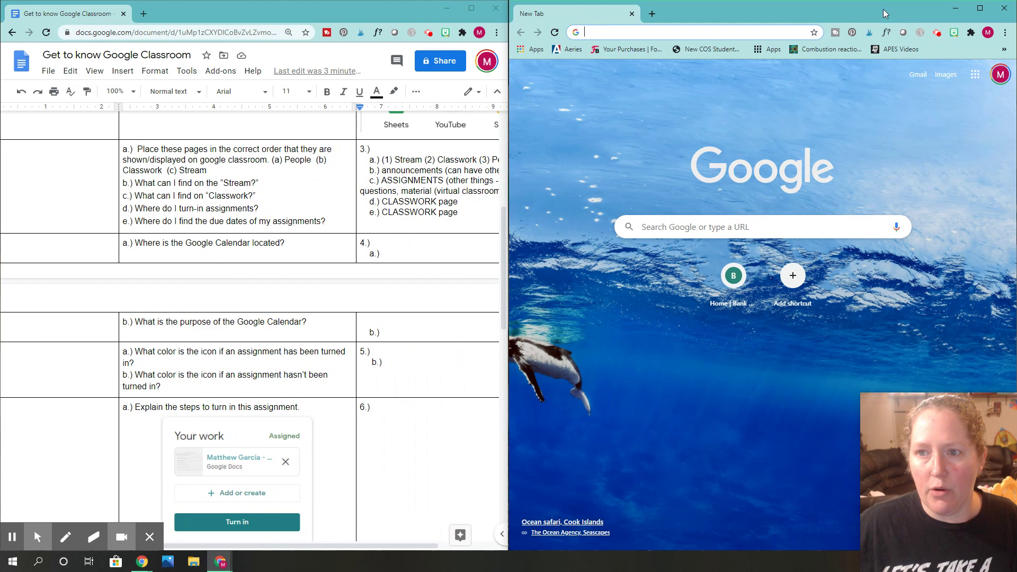
pyautogui.click(975, 75)
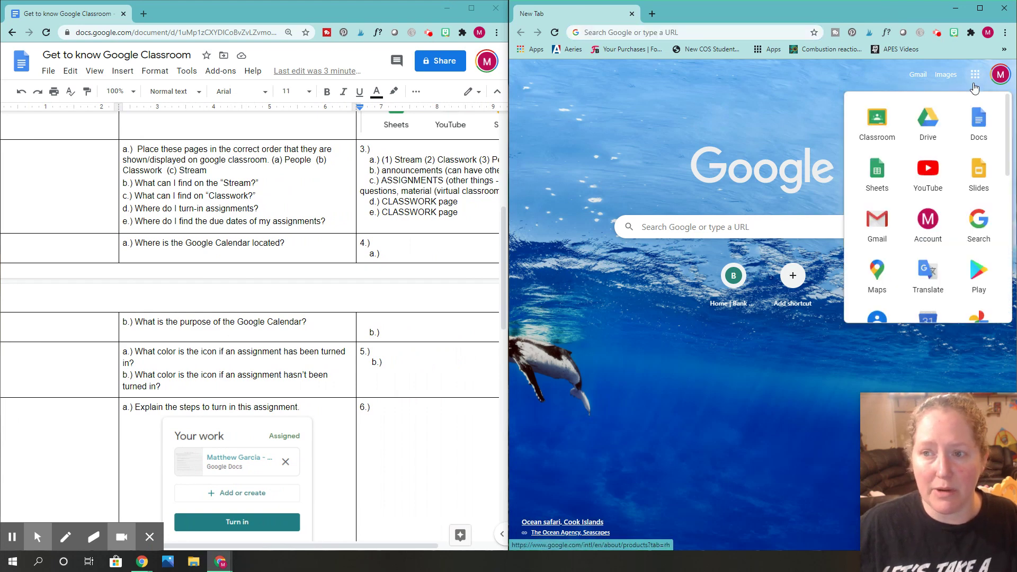
pyautogui.click(876, 125)
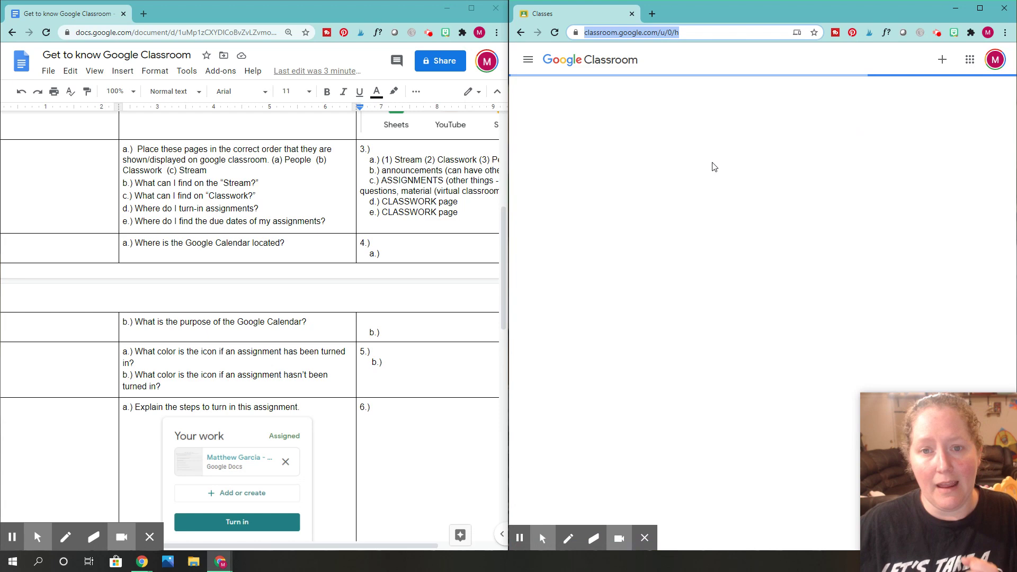
pyautogui.click(577, 110)
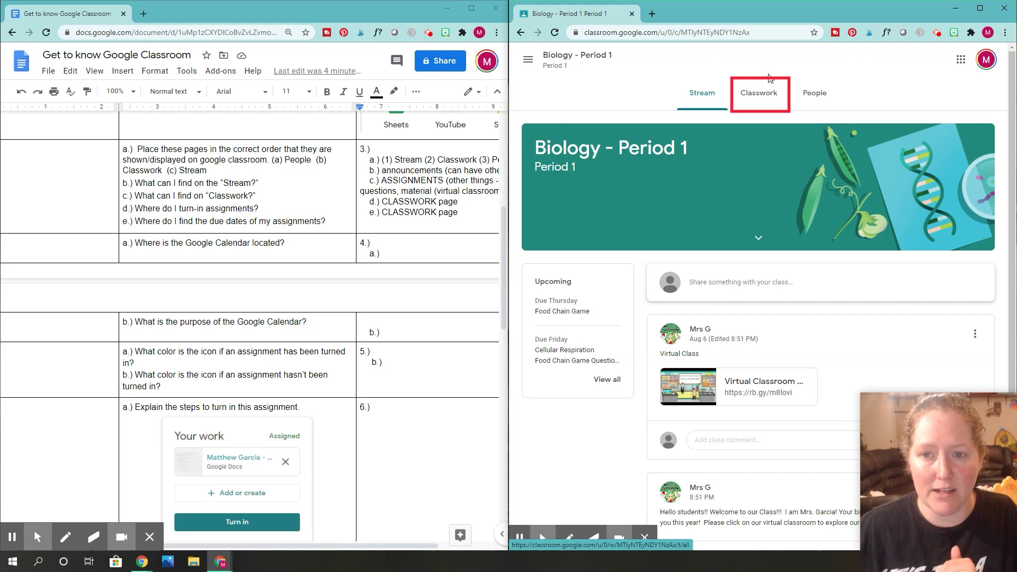
pyautogui.click(759, 94)
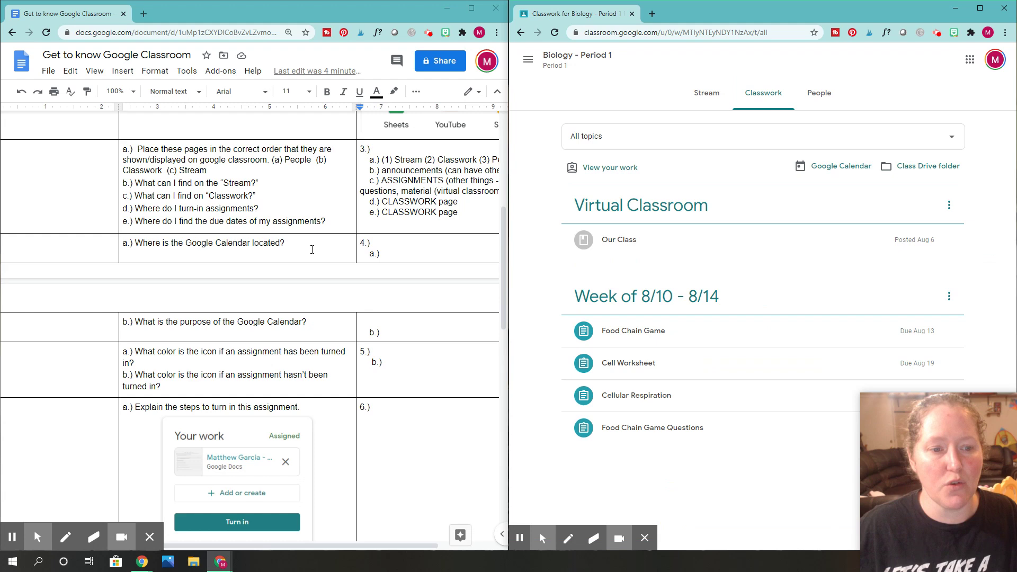
# Answer 4 a.) with 'It is located on google classroom on the' and 'CLASSWORK page.' on a new line.
pyautogui.click(396, 252)
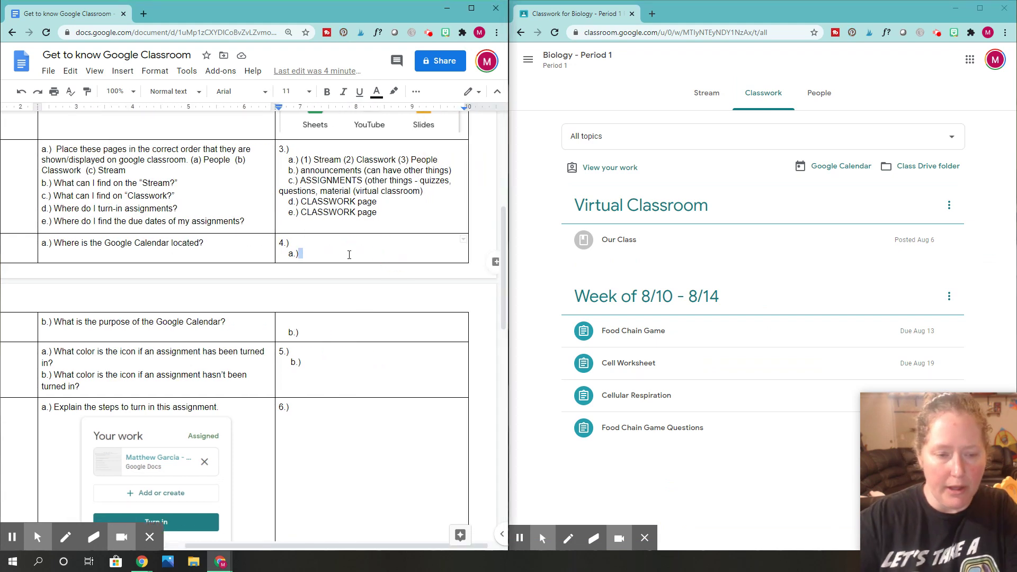
pyautogui.write('It is located')
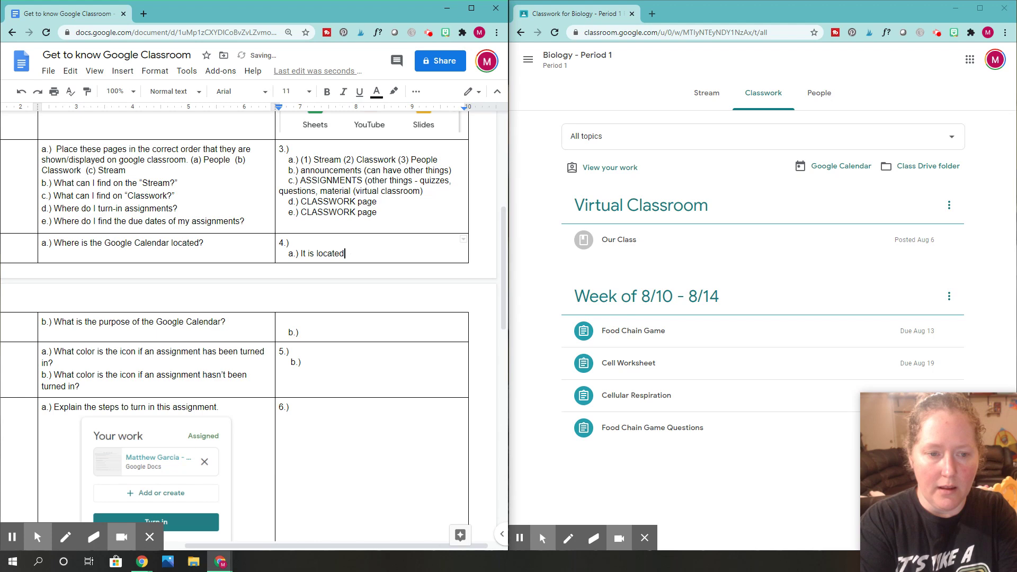
pyautogui.write(' on google ')
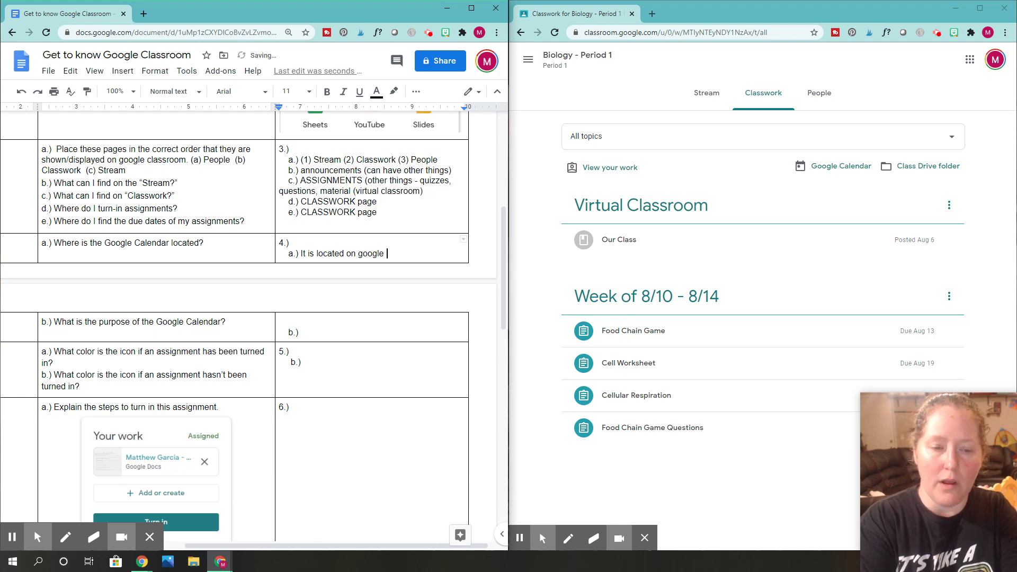
pyautogui.write('classroom on the')
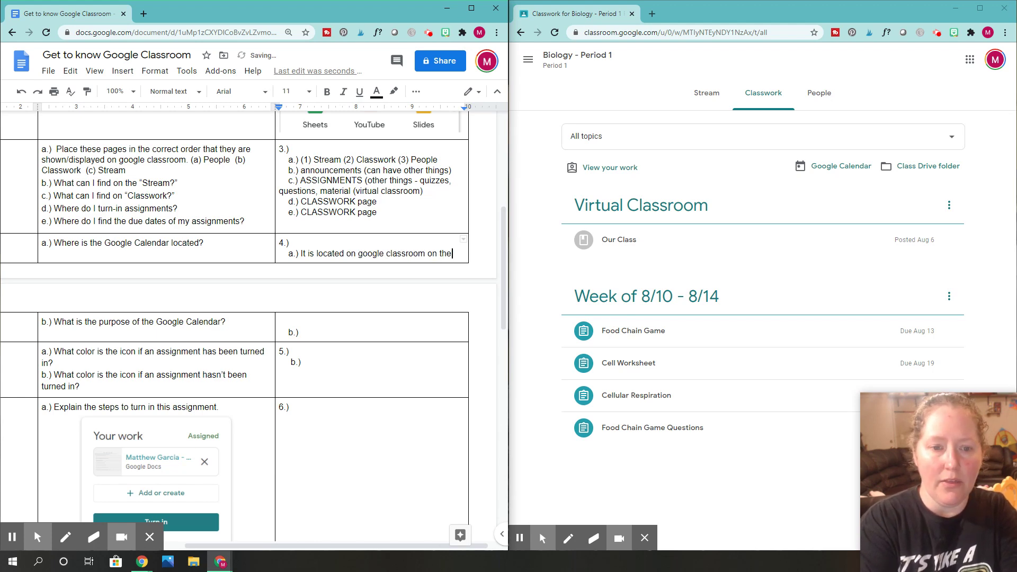
pyautogui.press('Return')
pyautogui.write('CLASSWORK page.')
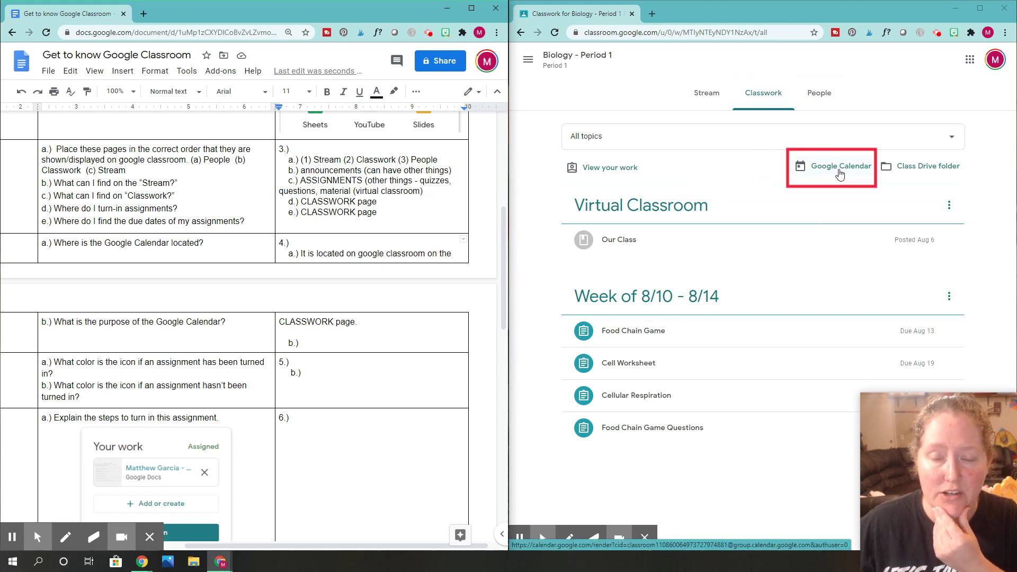
# Open the class's Google Calendar from Classwork, maximize it, and jump to the August 9–15 week.
pyautogui.click(838, 168)
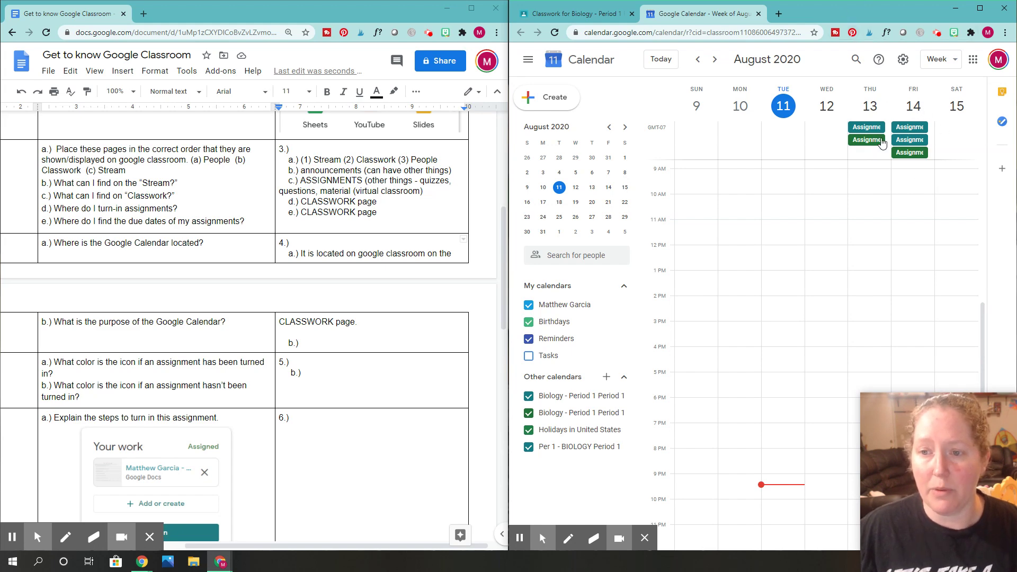
pyautogui.click(978, 8)
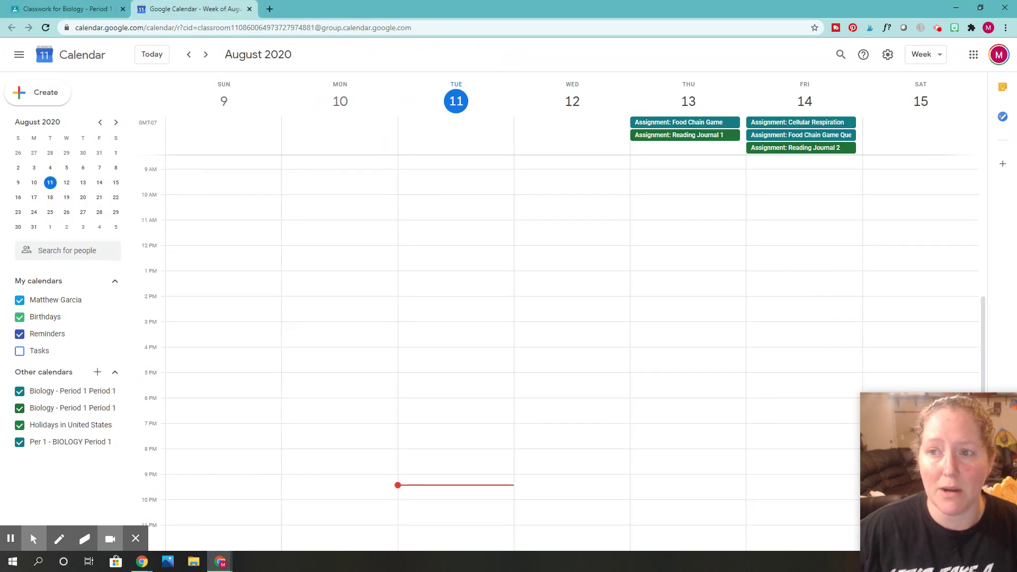
pyautogui.click(148, 56)
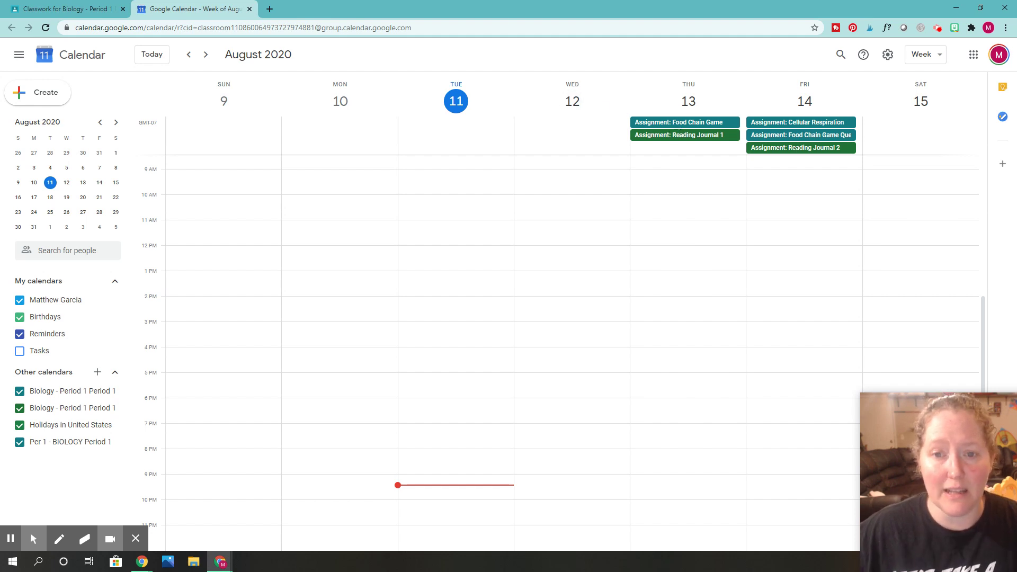
# View the Food Chain Game assignment due August 13 in Classroom, then close its page.
pyautogui.click(654, 123)
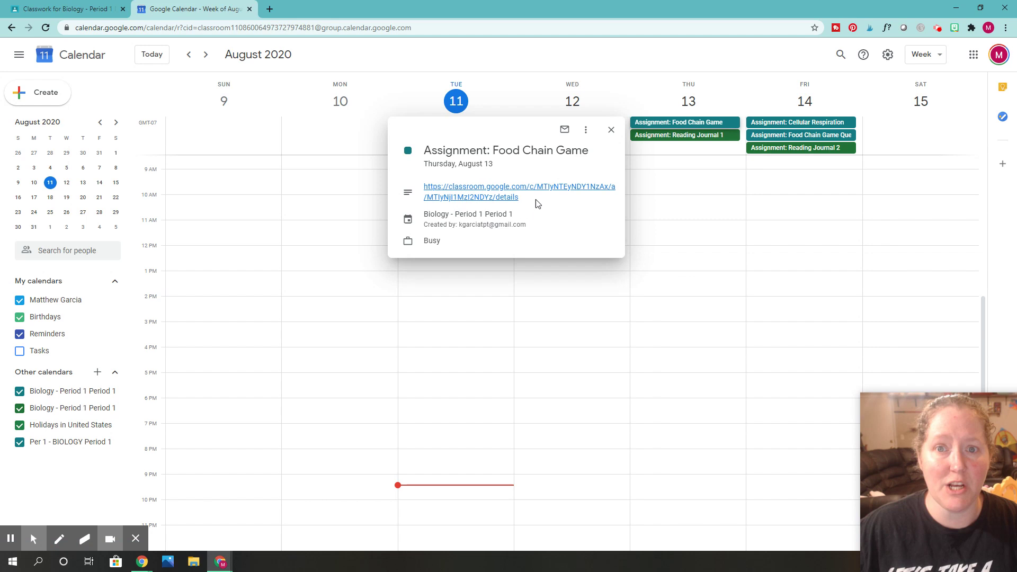
pyautogui.click(551, 192)
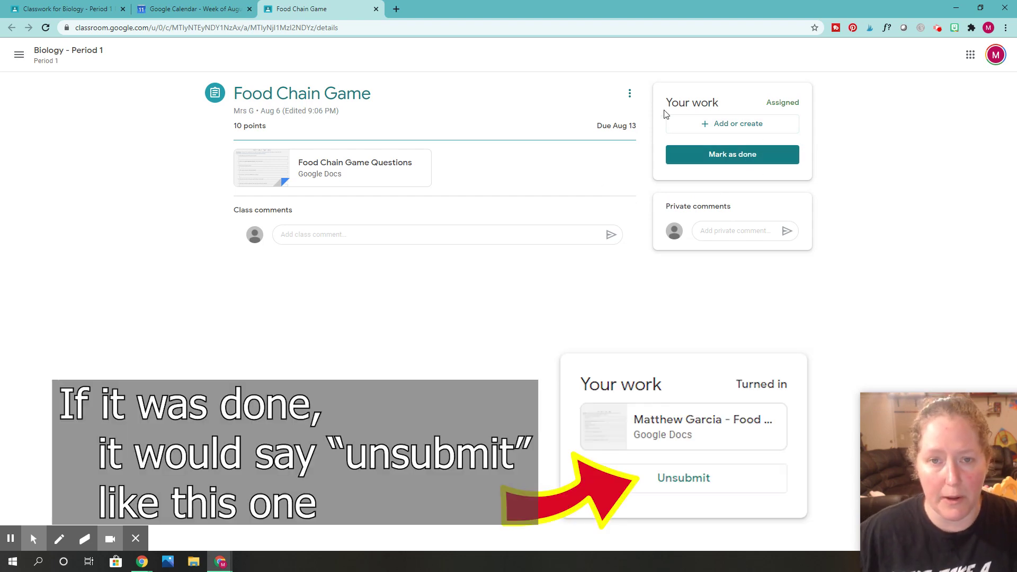
pyautogui.click(375, 9)
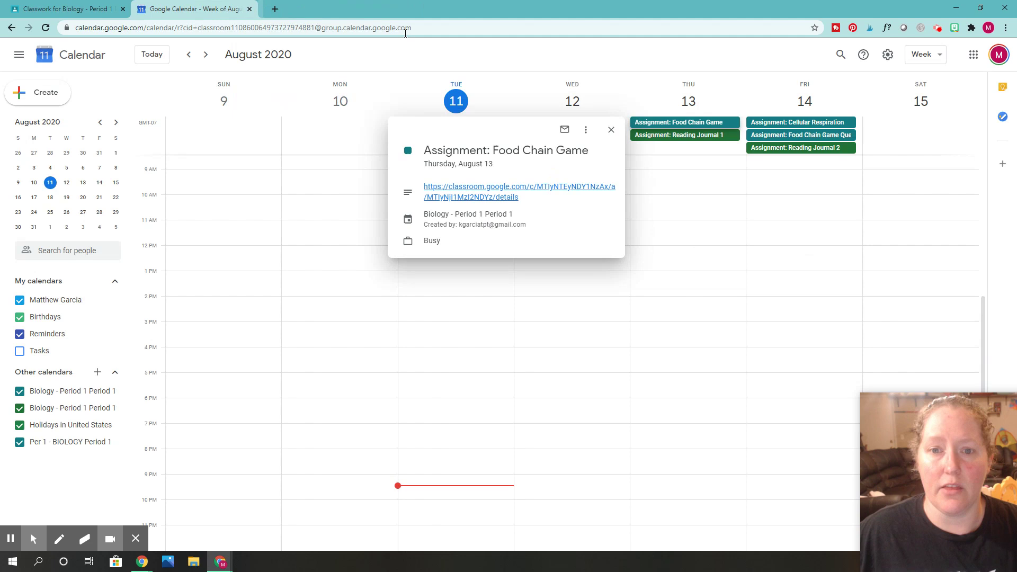
pyautogui.click(610, 131)
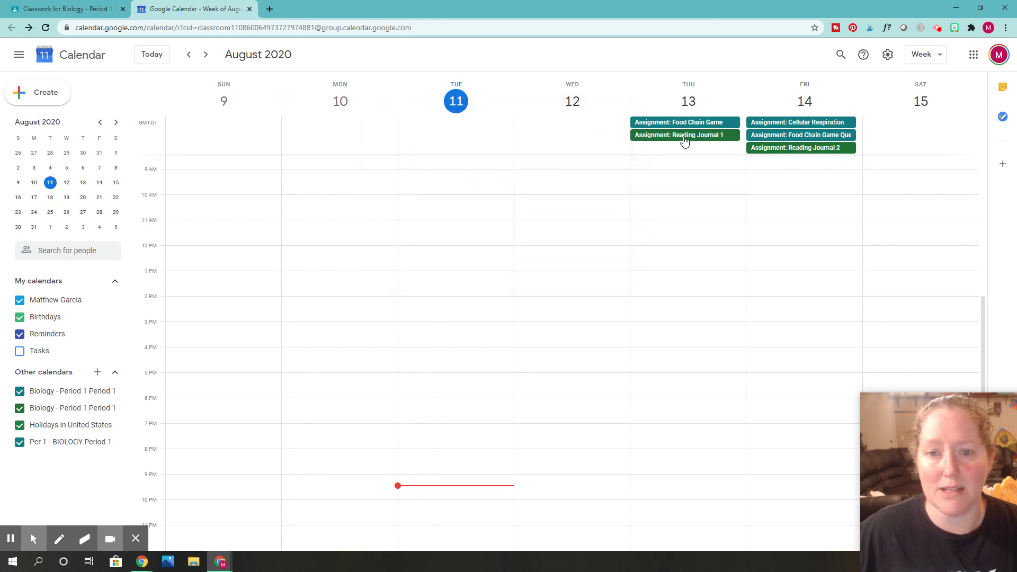
pyautogui.click(683, 137)
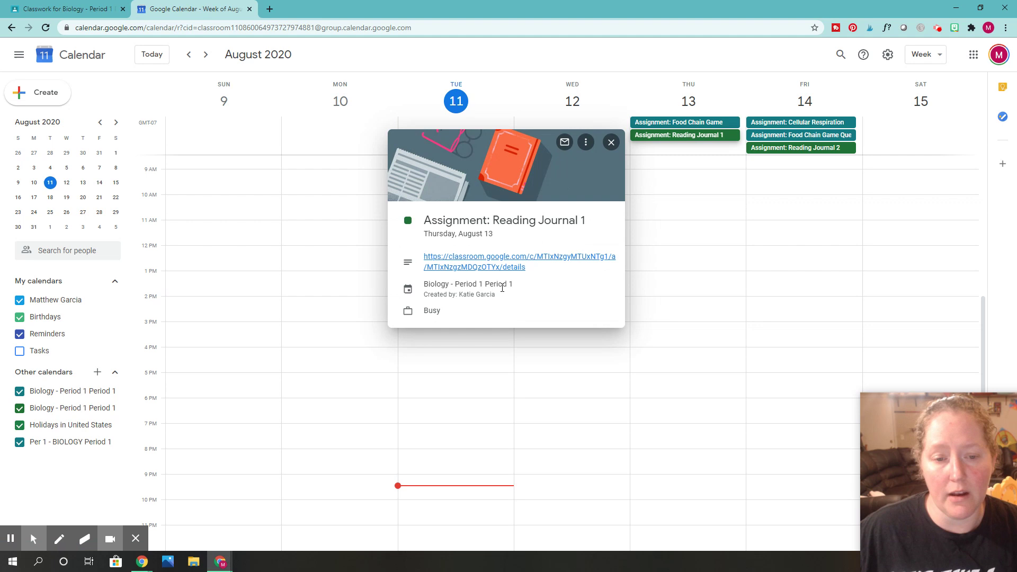
pyautogui.click(552, 256)
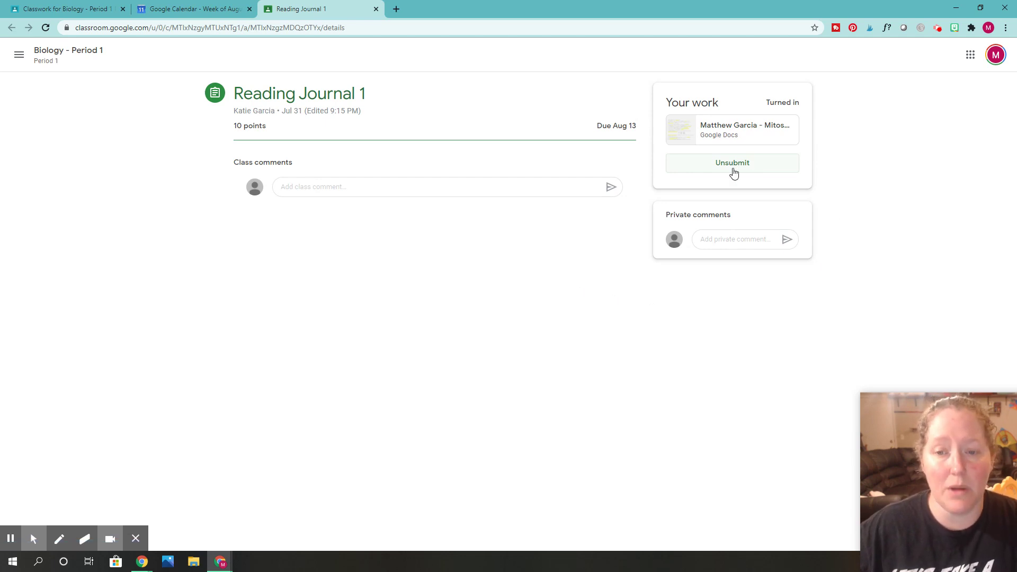
pyautogui.click(376, 10)
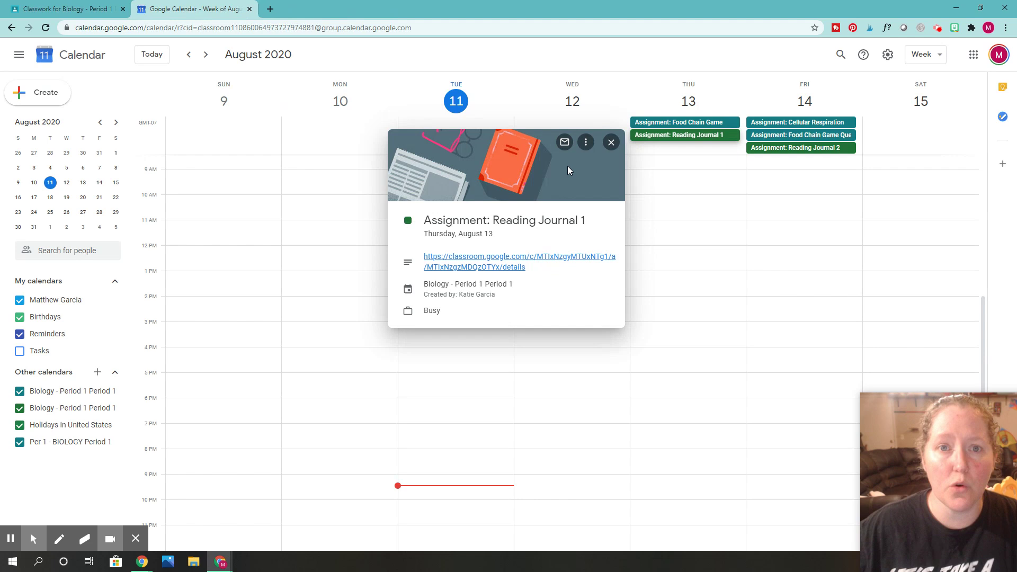
pyautogui.click(611, 143)
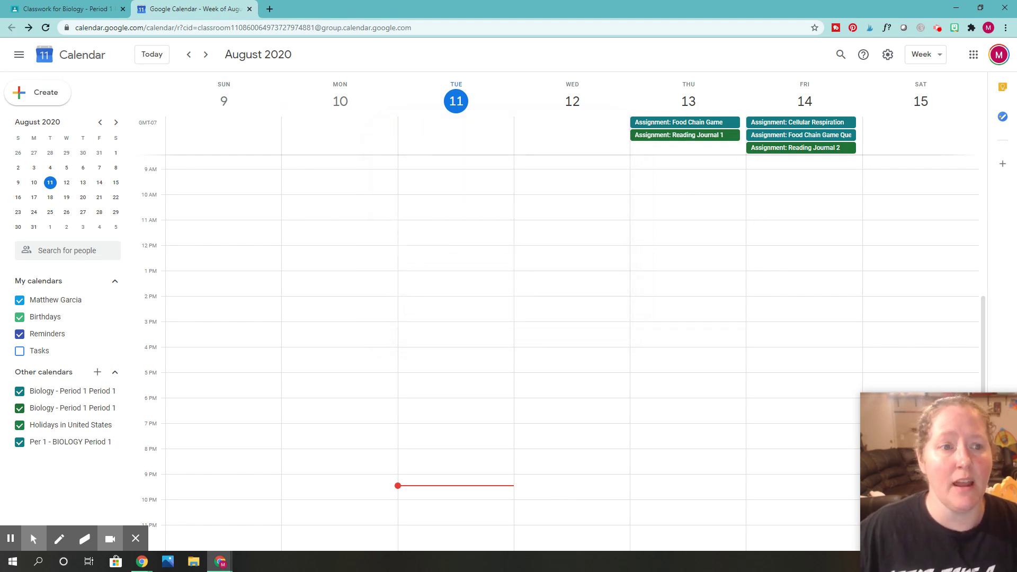
# Check the August 16–22 week, return to August 9–15, then close the calendar tab.
pyautogui.click(205, 57)
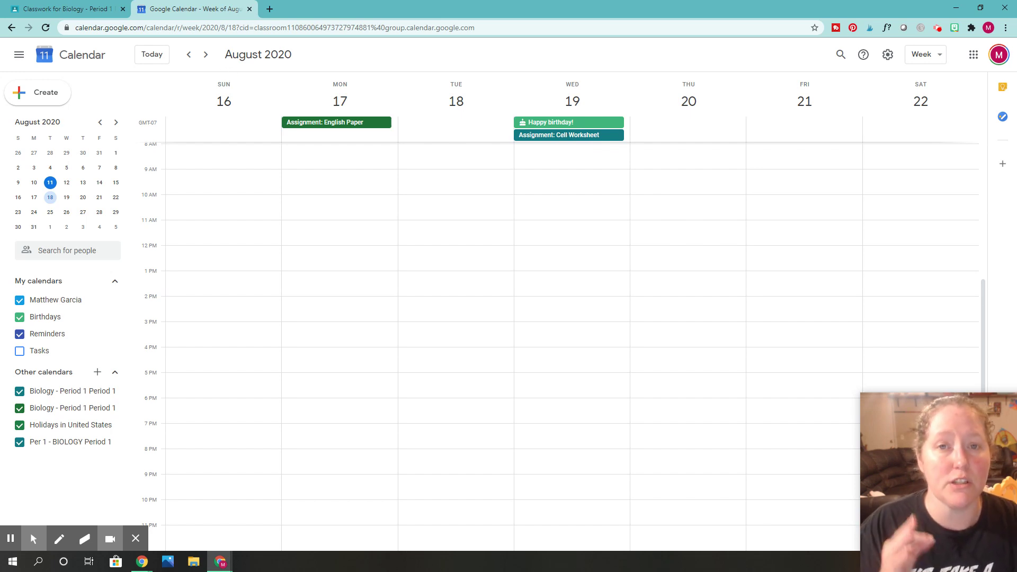
pyautogui.click(188, 55)
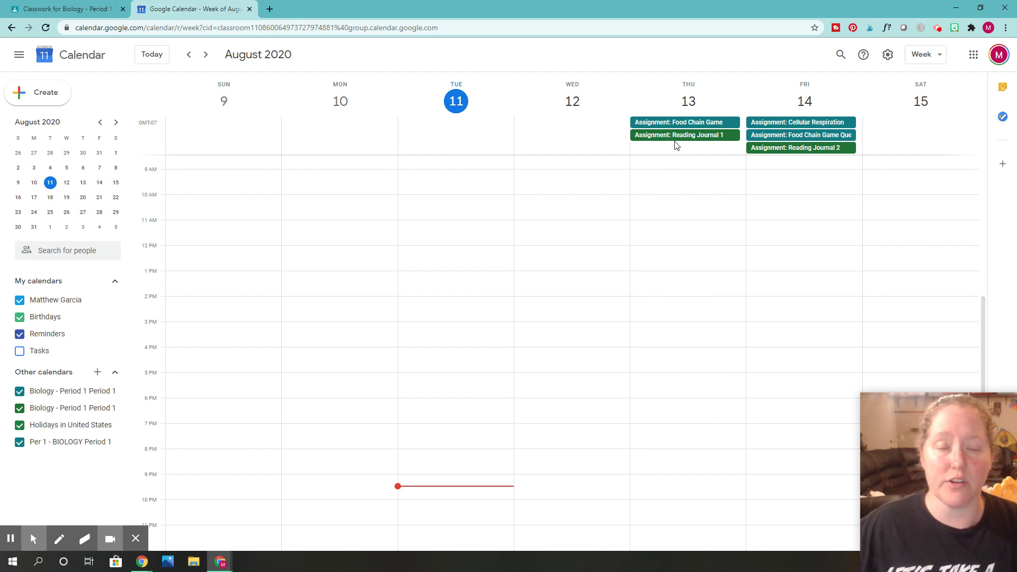
pyautogui.click(250, 9)
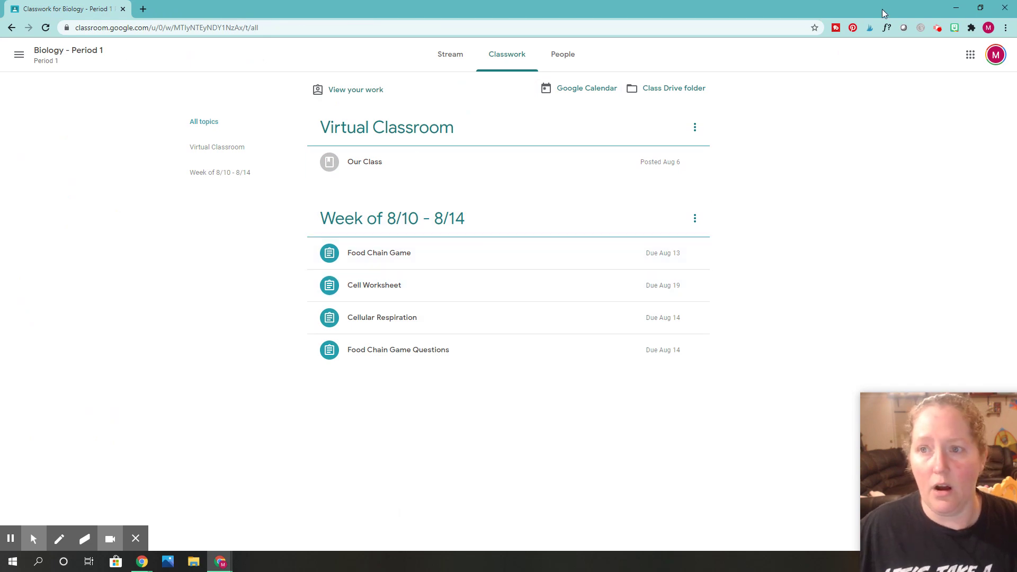
# Answer 4 b.) with 'It shows us the due dates for our assignments for our google classes.'.
pyautogui.moveTo(891, 6); pyautogui.dragTo(1016, 59)
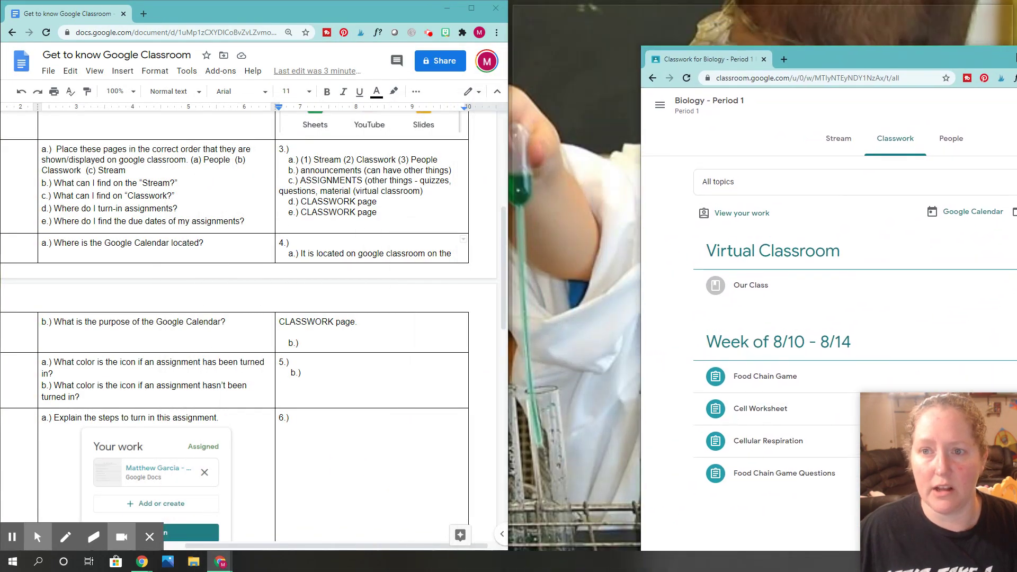
pyautogui.click(296, 332)
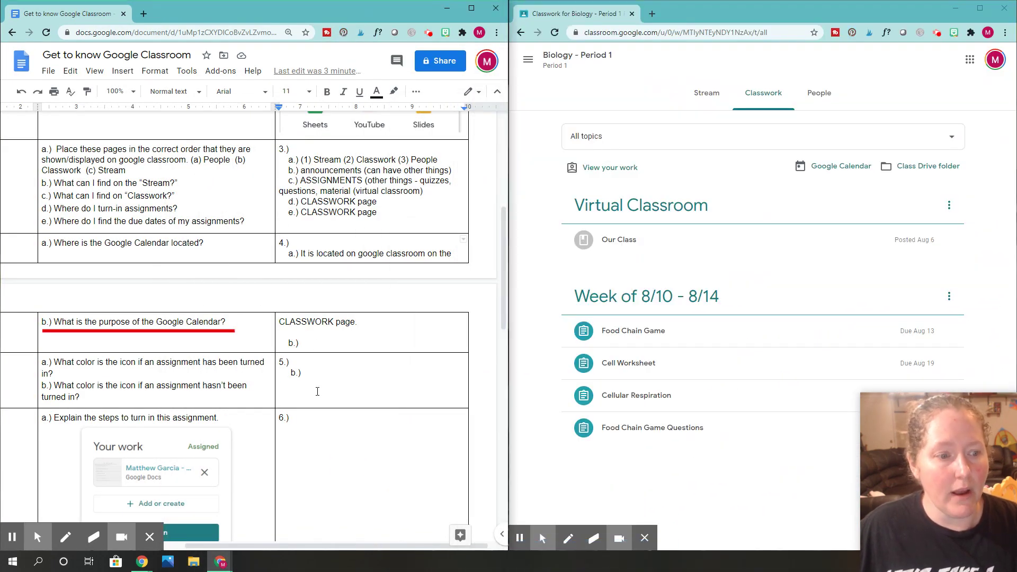
pyautogui.click(334, 345)
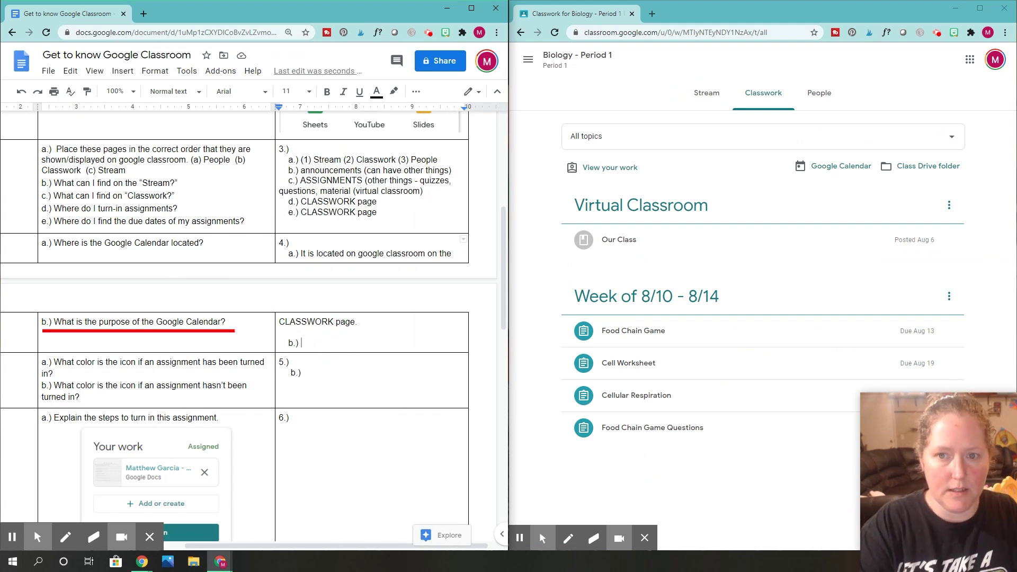
pyautogui.write('It ')
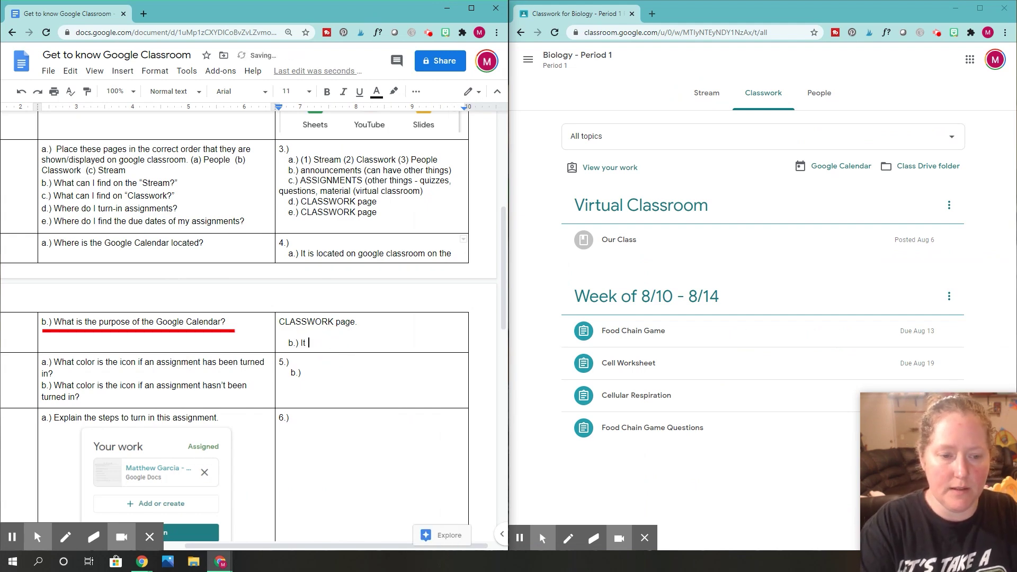
pyautogui.write('shows us the due dates')
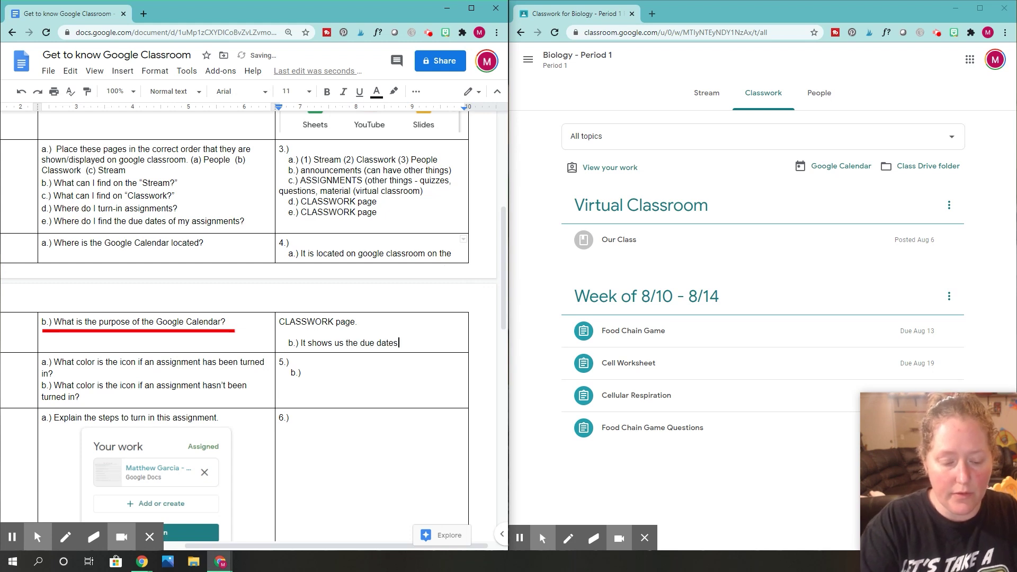
pyautogui.write(' for our assi')
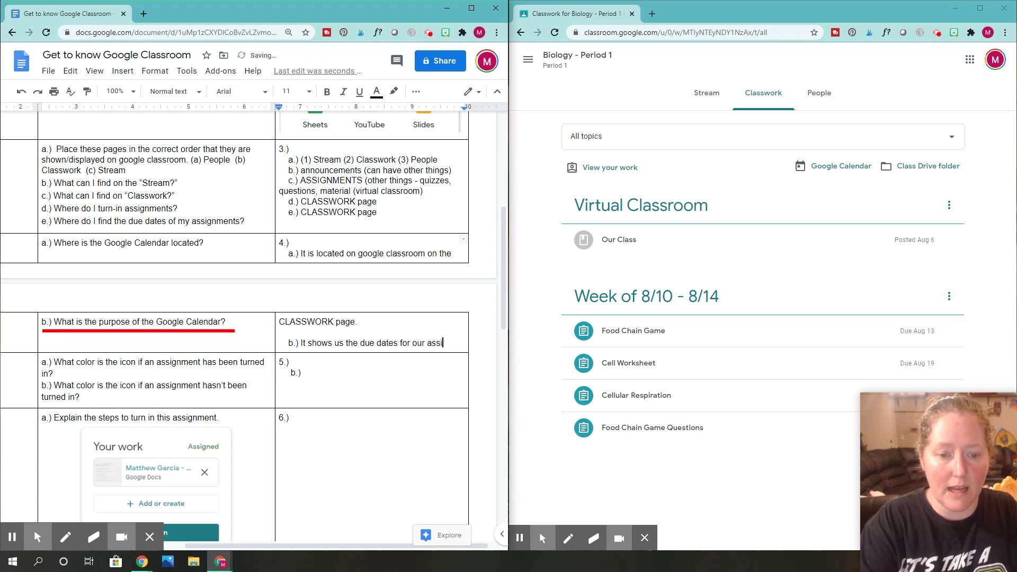
pyautogui.write('gnments ')
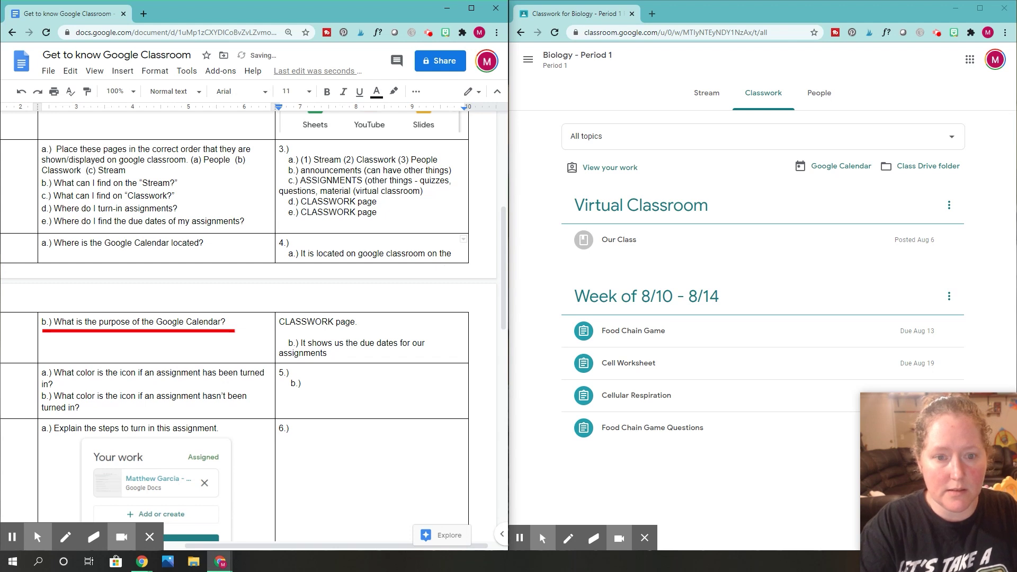
pyautogui.write('for our ')
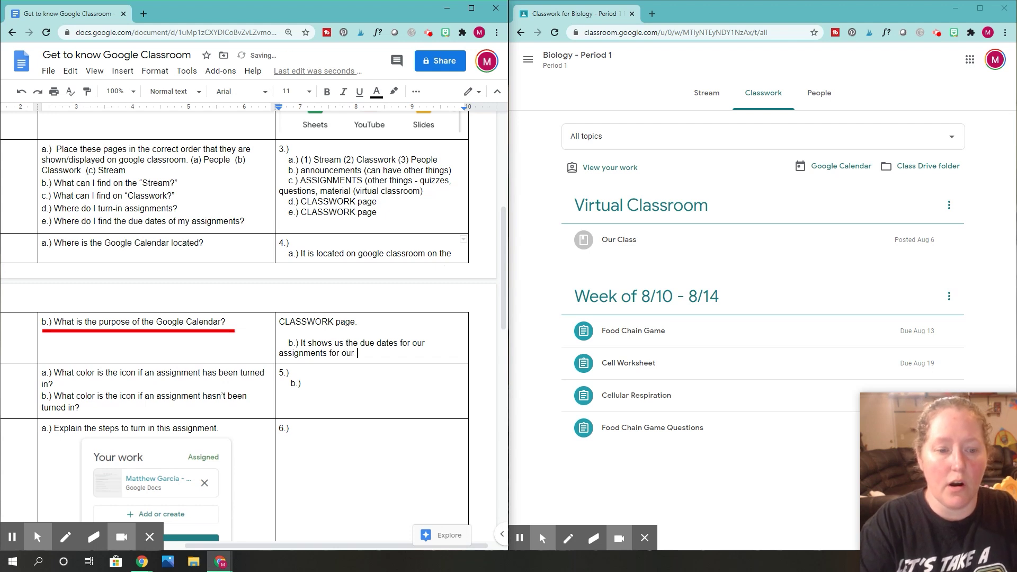
pyautogui.write('google classes.')
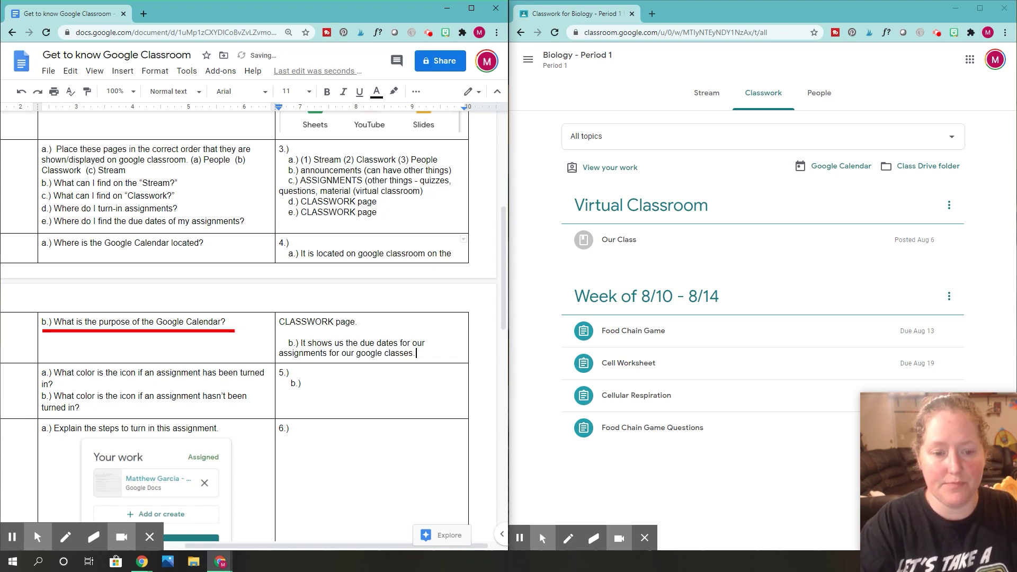